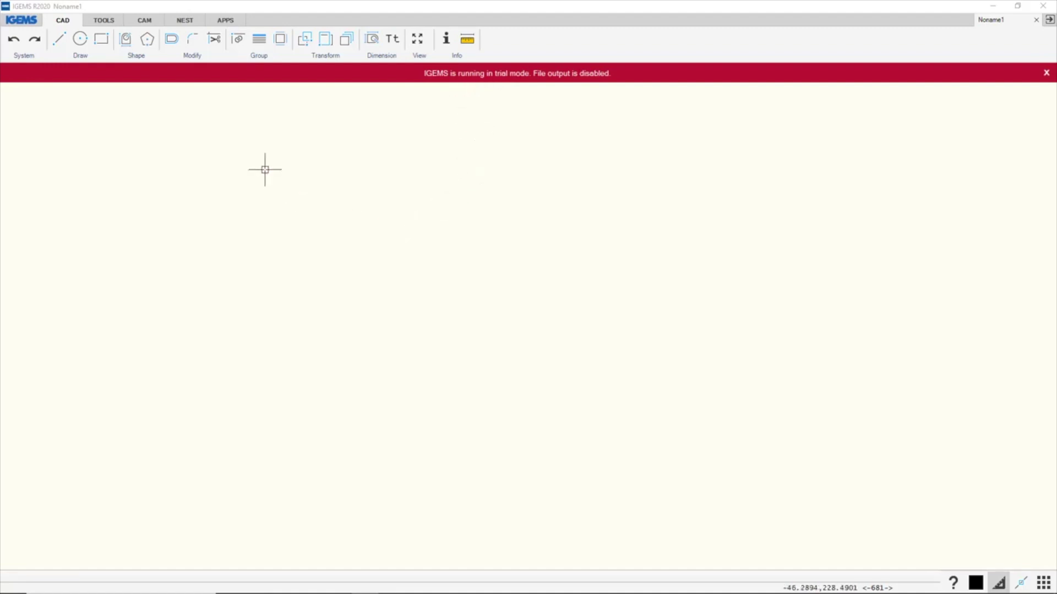
# Step: Open the Subscription License dialog, which shows not activated, and go to the IGEMS Account login
pyautogui.click(22, 19)
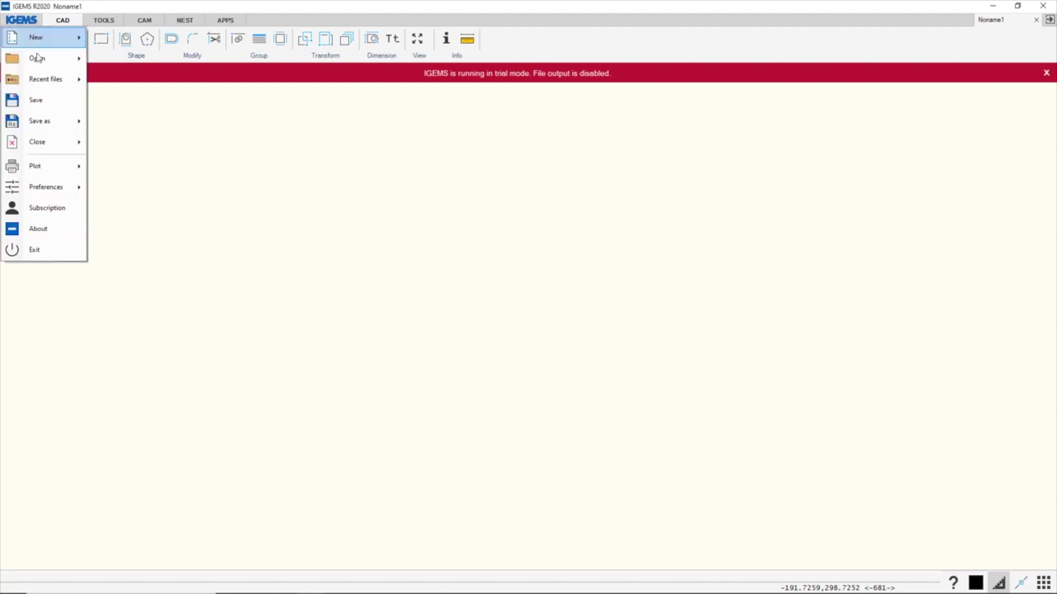
pyautogui.click(40, 209)
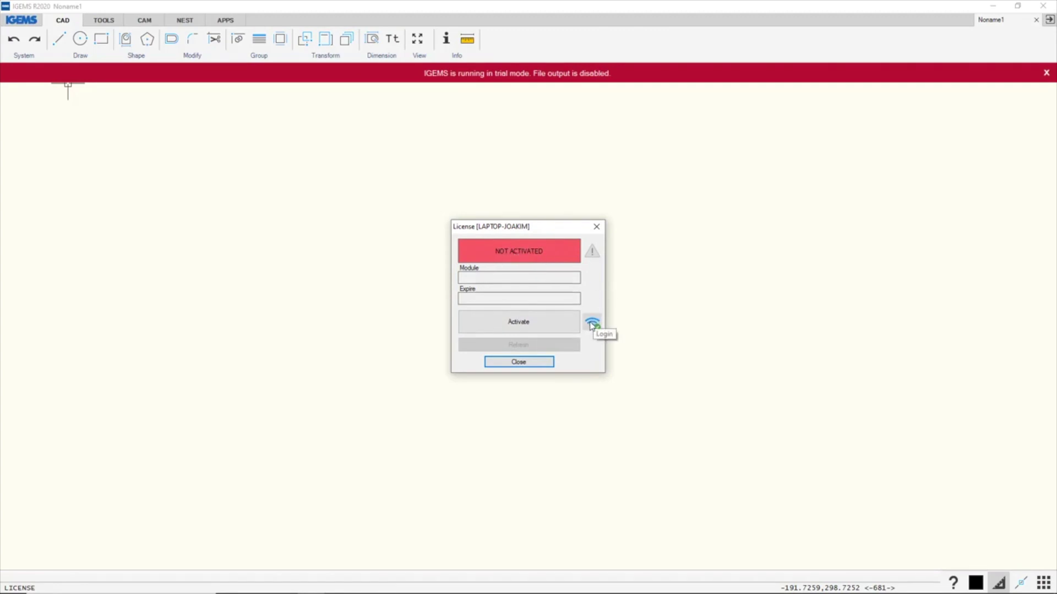
pyautogui.click(592, 326)
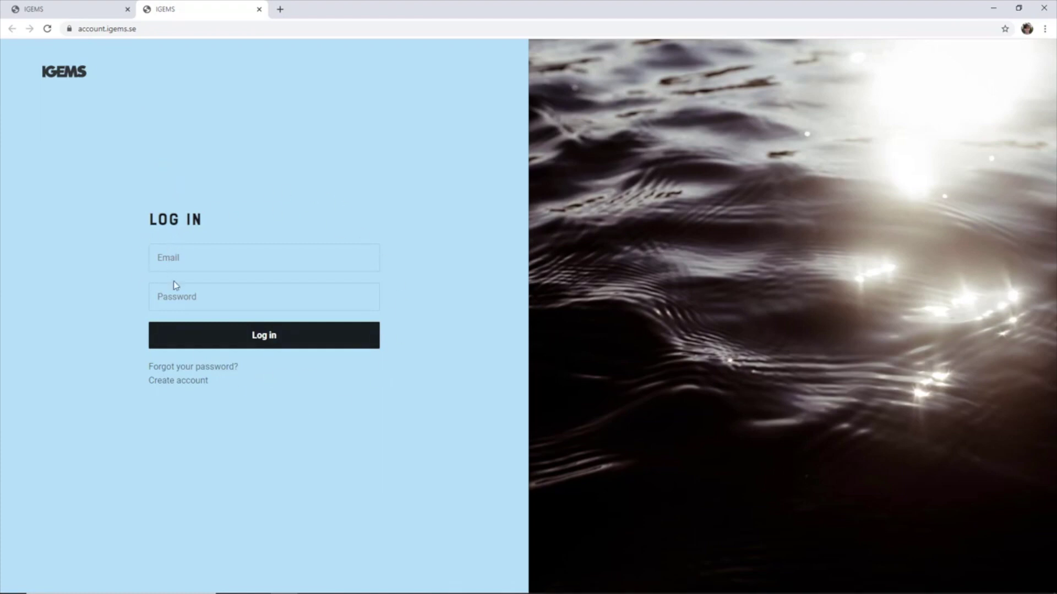
# Step: On the IGEMS Account dashboard, reveal and copy the EST CUTTING activation code, then return to IGEMS
pyautogui.click(104, 10)
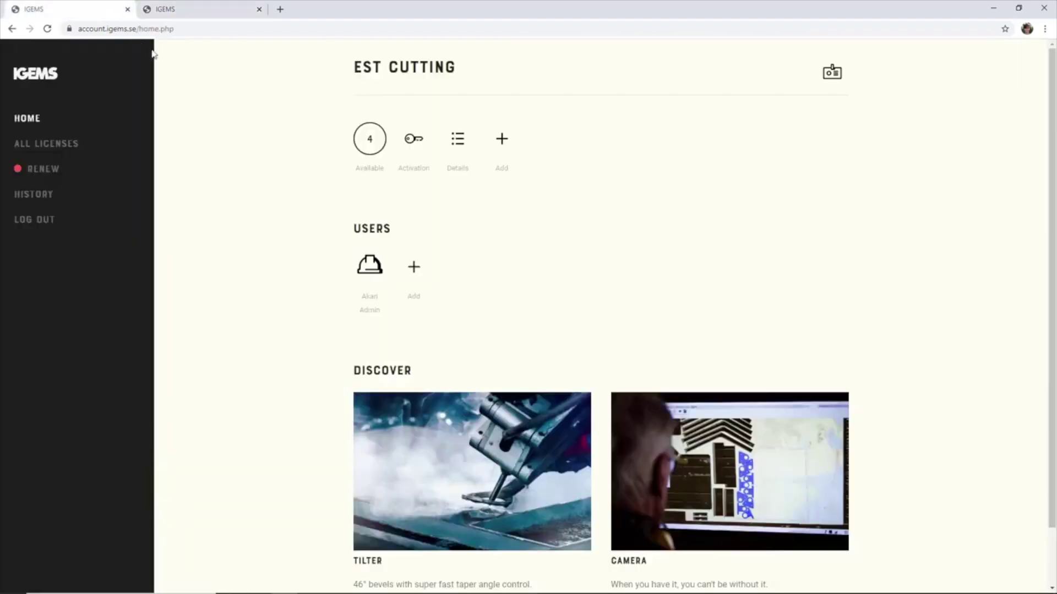
pyautogui.click(410, 141)
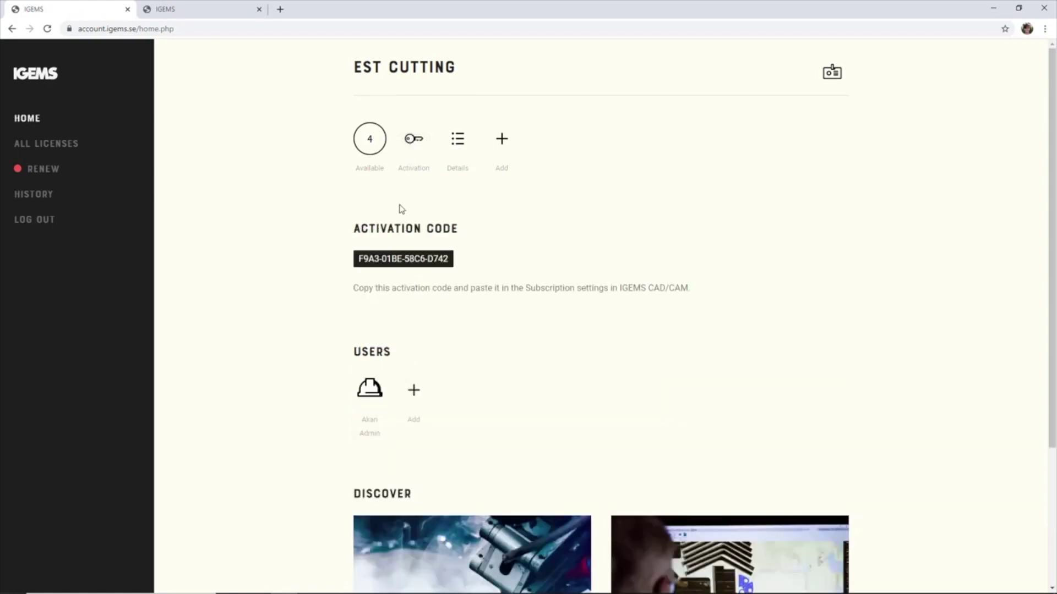
pyautogui.click(400, 264)
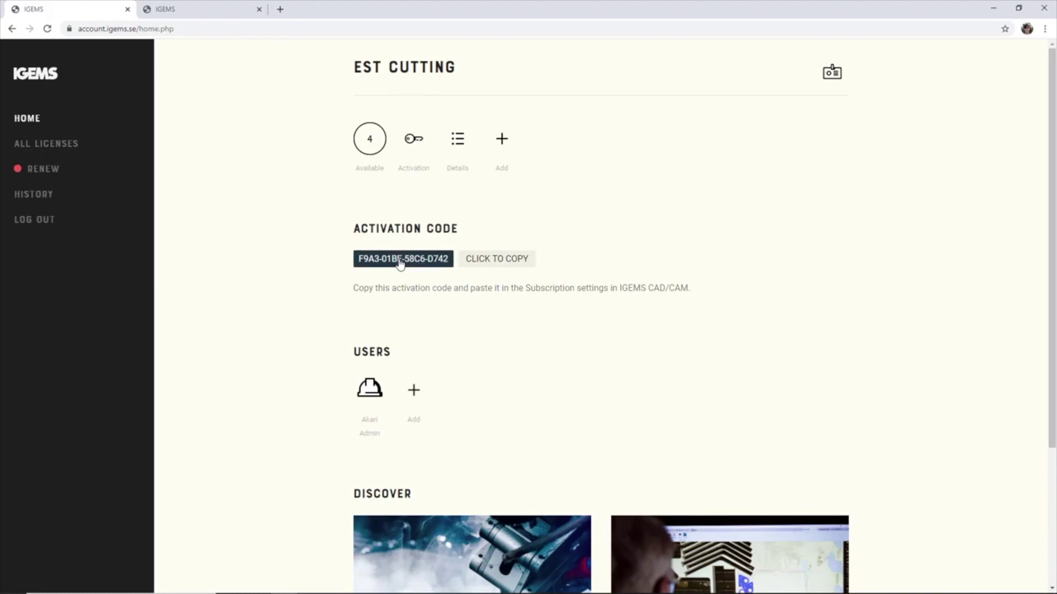
pyautogui.click(400, 265)
pyautogui.click(317, 583)
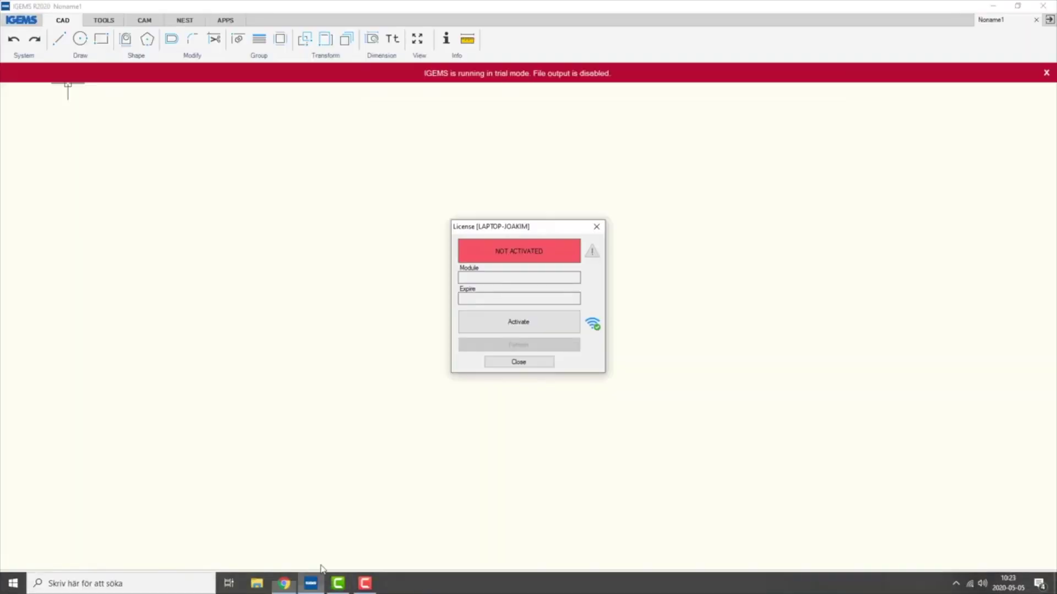
# Step: Enter the copied EST CUTTING activation code under License activation and confirm it
pyautogui.click(516, 325)
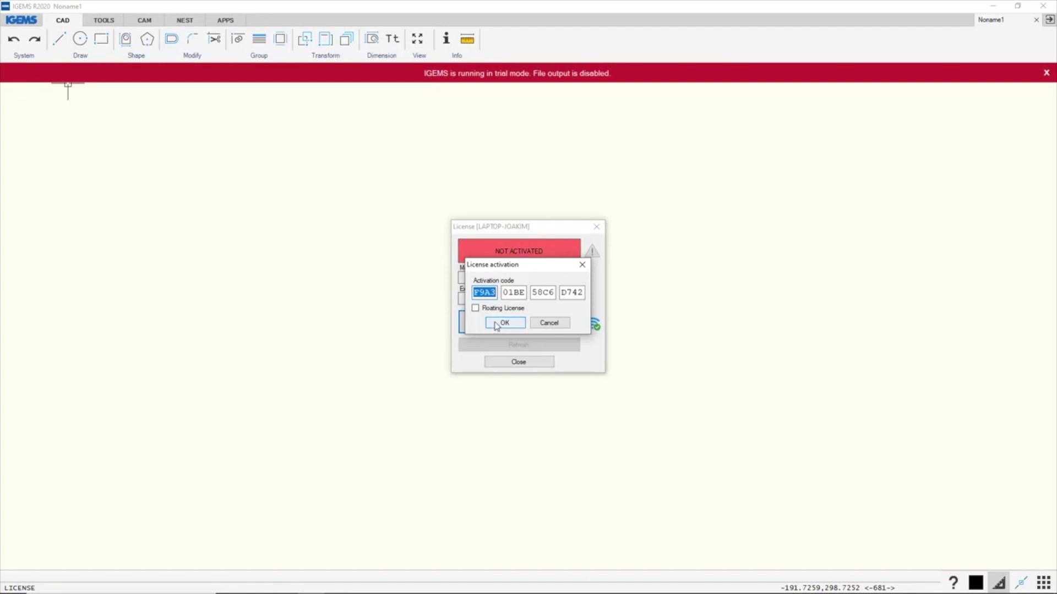
pyautogui.click(497, 325)
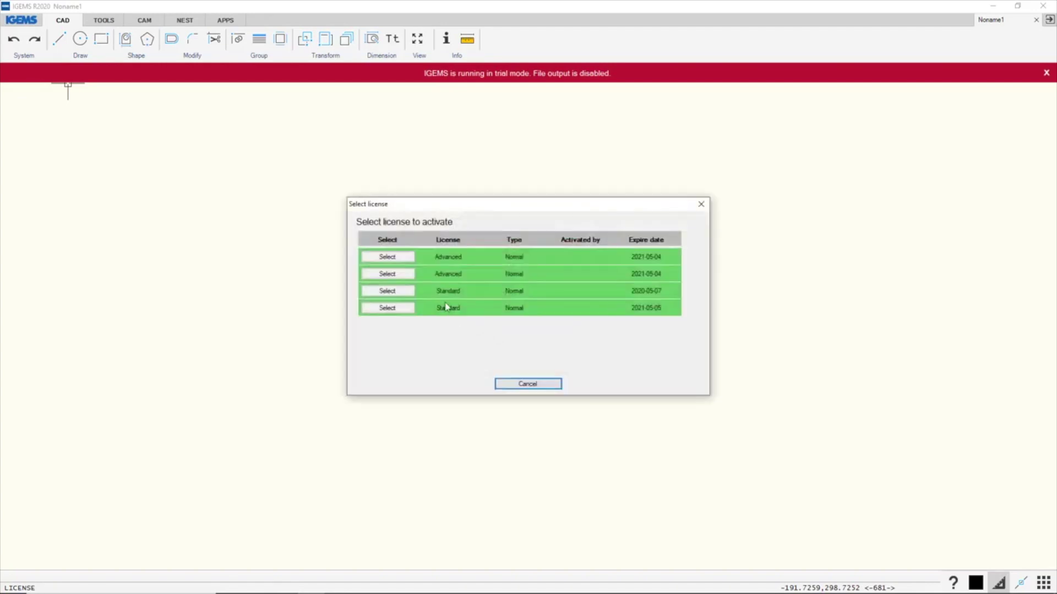
# Step: Select the first Advanced license, expiring 2021-05-04, to activate license 20169
pyautogui.click(407, 259)
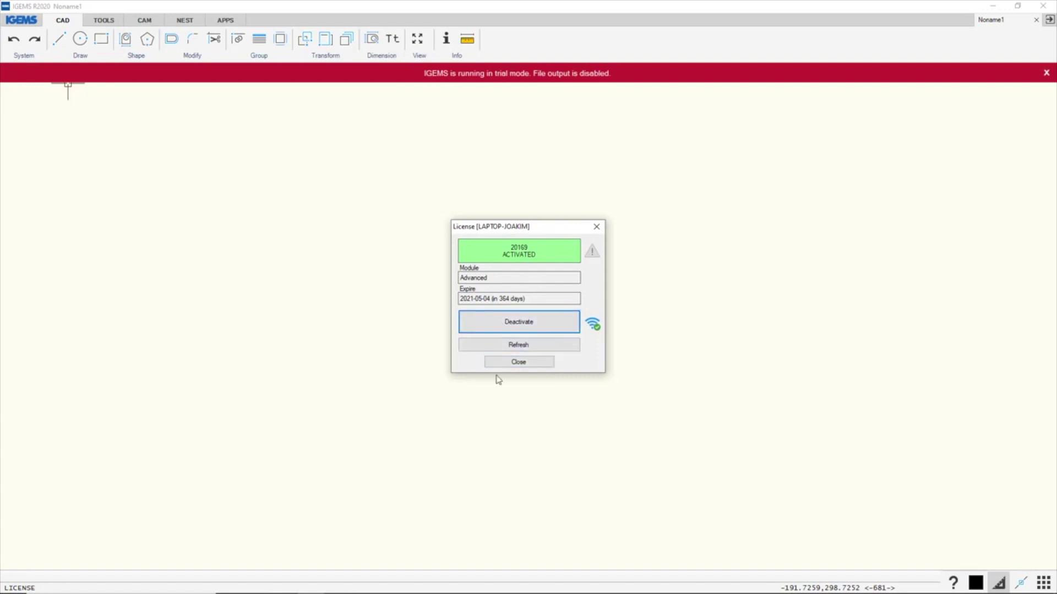
pyautogui.moveTo(305, 591)
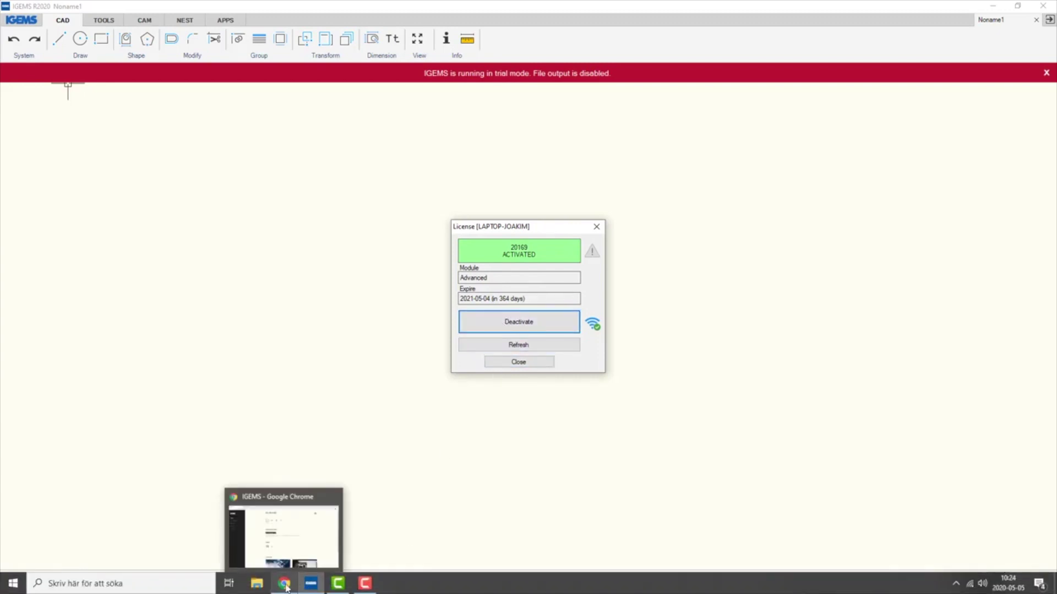
pyautogui.click(285, 584)
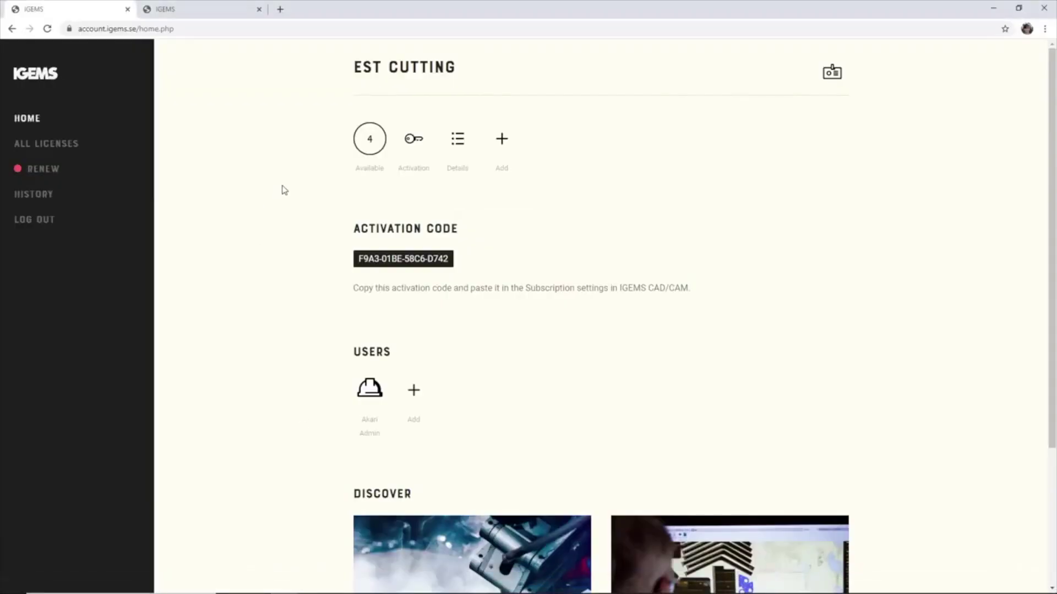
pyautogui.click(47, 28)
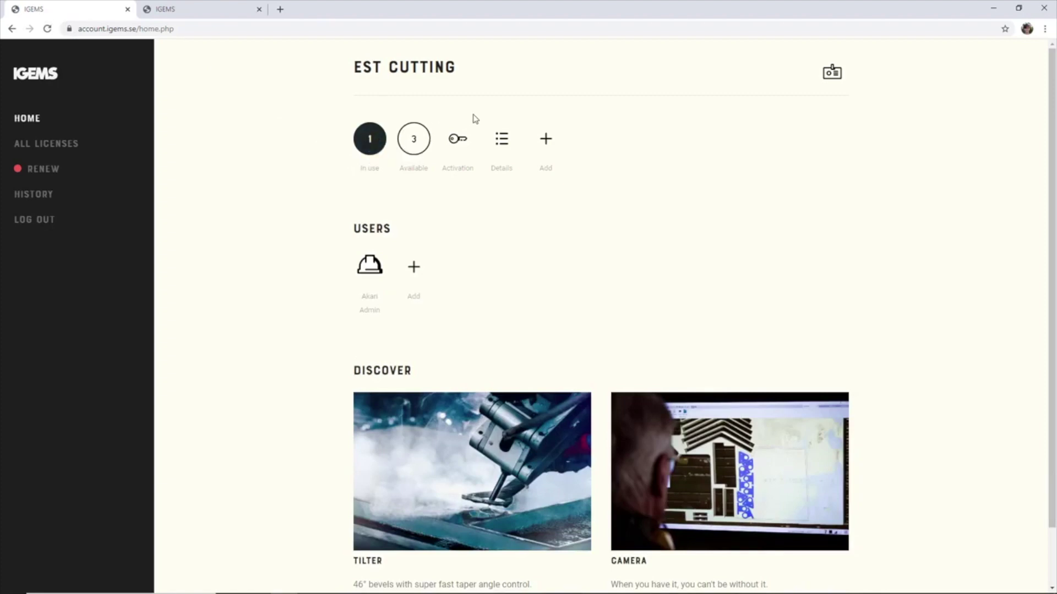
pyautogui.click(501, 141)
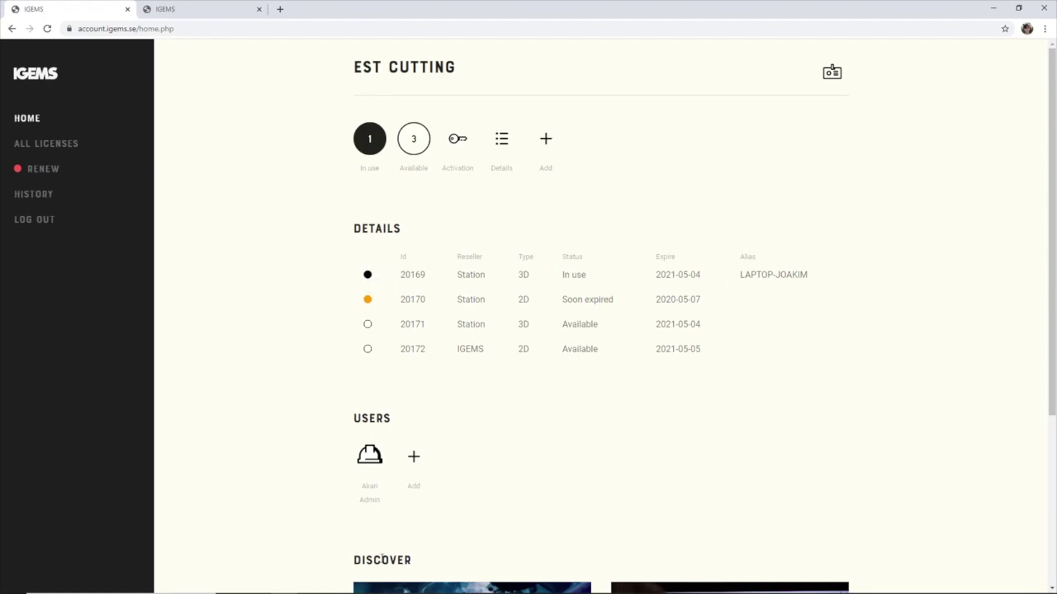
pyautogui.click(311, 583)
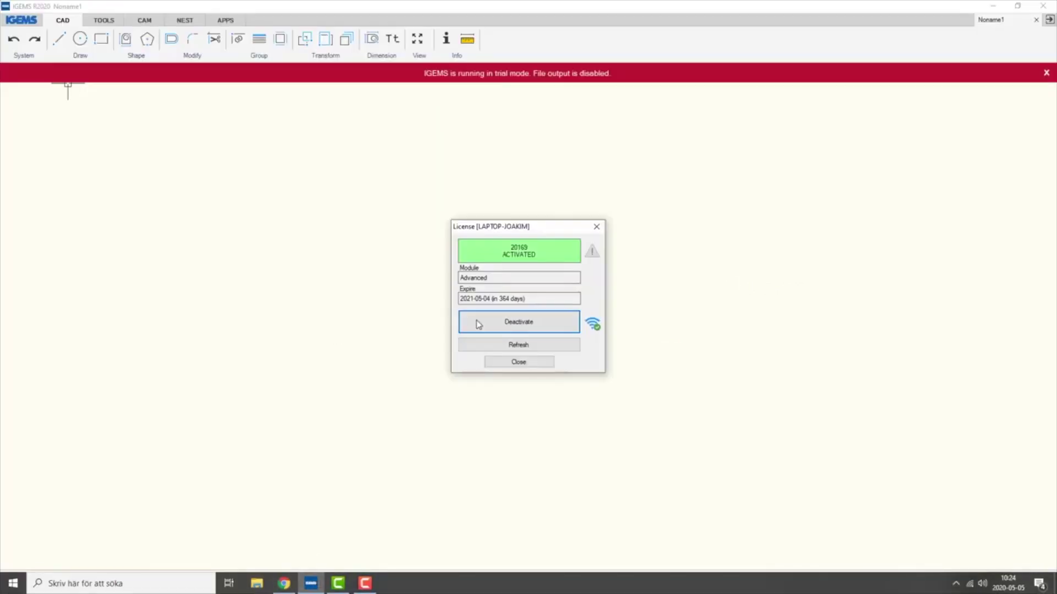
# Step: Close the License dialog and IGEMS R2020, then reload the account page to free license 20169
pyautogui.click(519, 362)
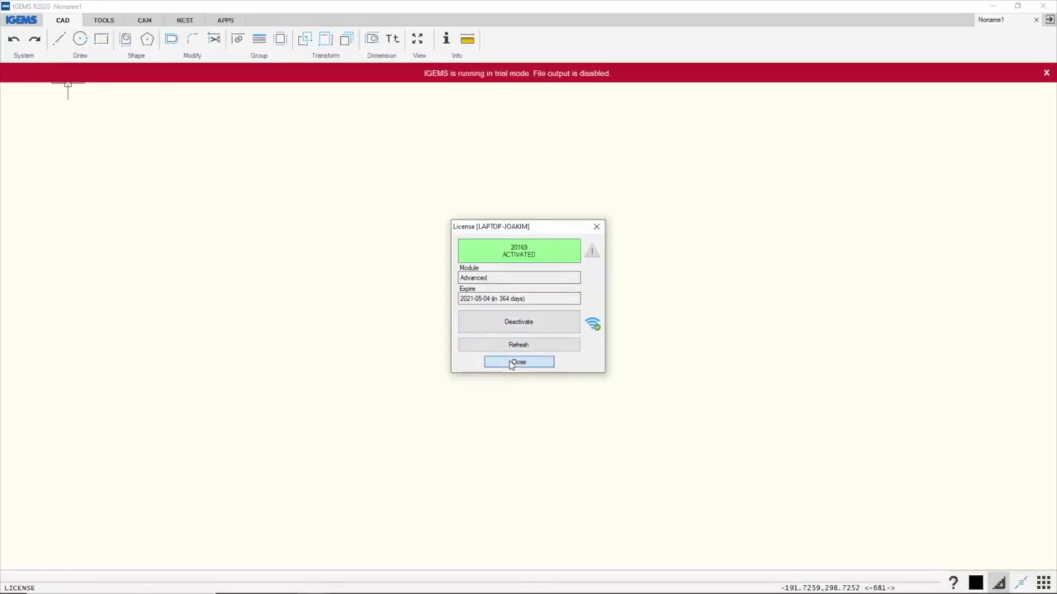
pyautogui.click(1043, 6)
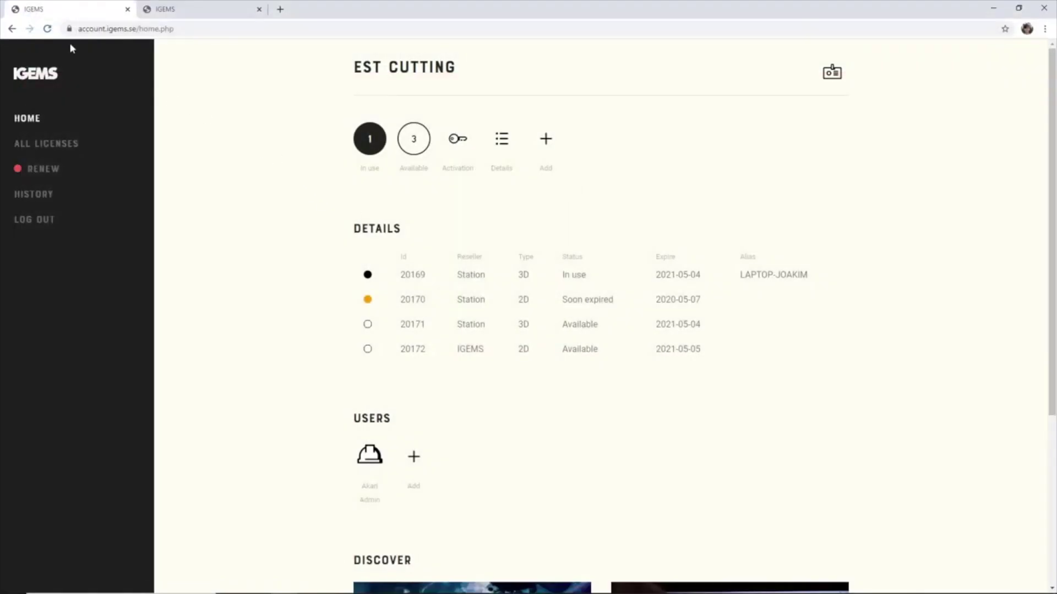
pyautogui.click(47, 29)
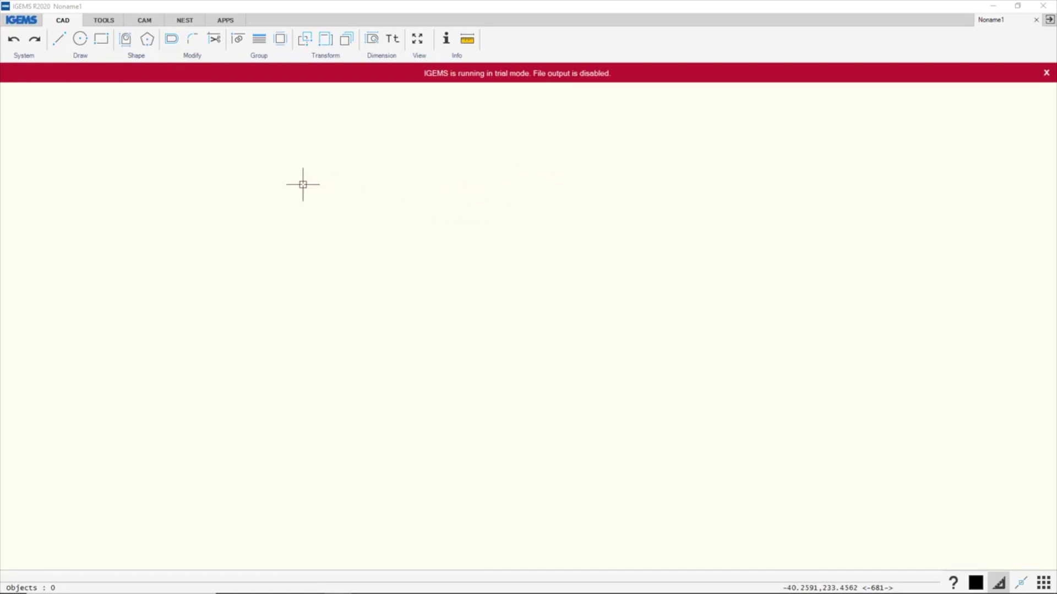
# Step: Open Subscription from the IGEMS menu and choose Activate offline in the License dialog
pyautogui.click(14, 21)
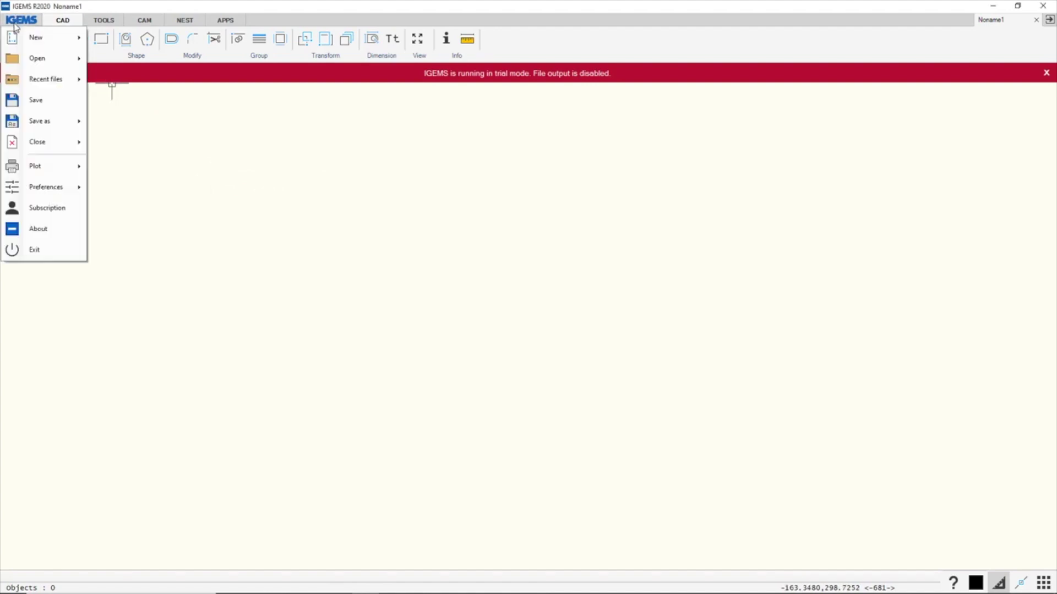
pyautogui.click(44, 207)
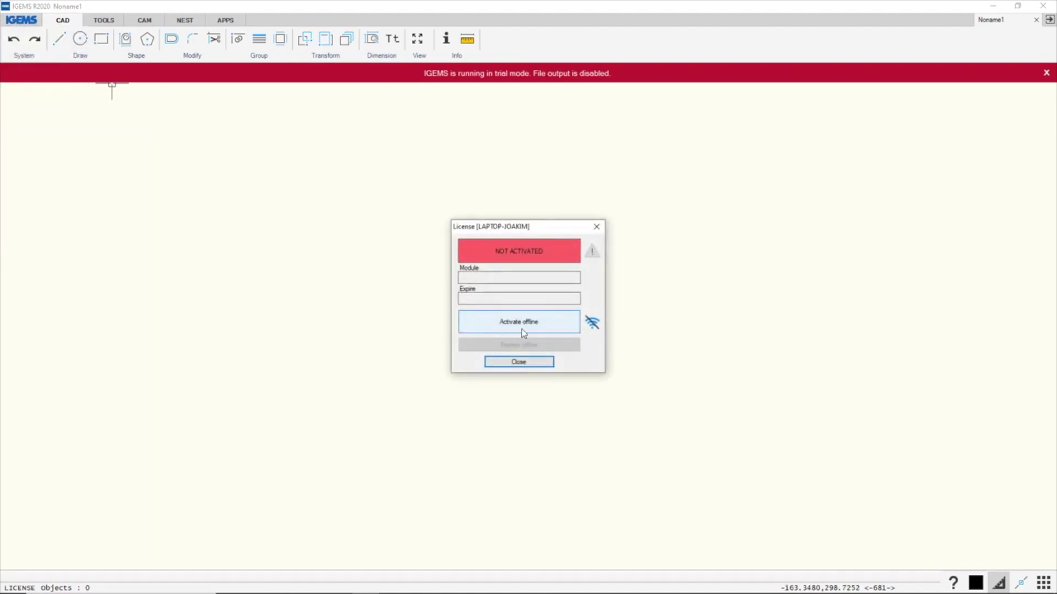
pyautogui.click(549, 327)
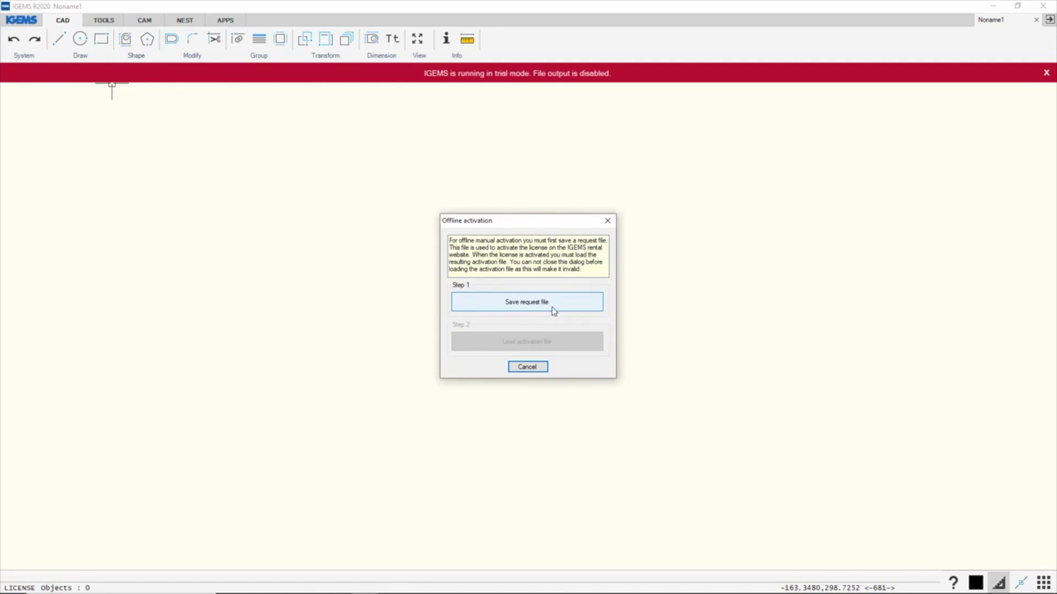
# Step: Save the request file ActivationRequest_2020-05-05.arq to drive F:
pyautogui.click(555, 306)
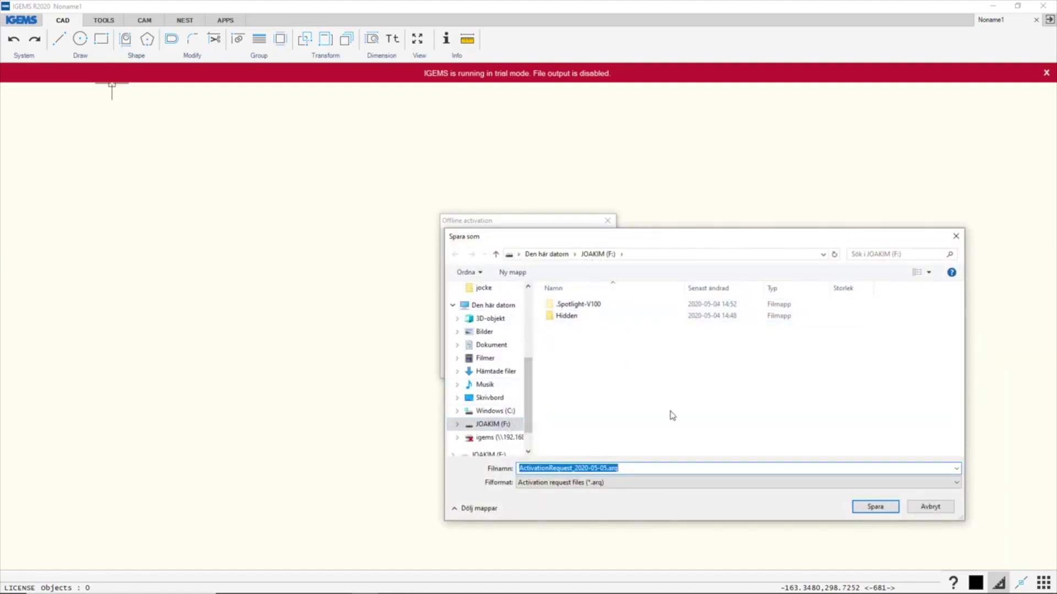
pyautogui.click(876, 507)
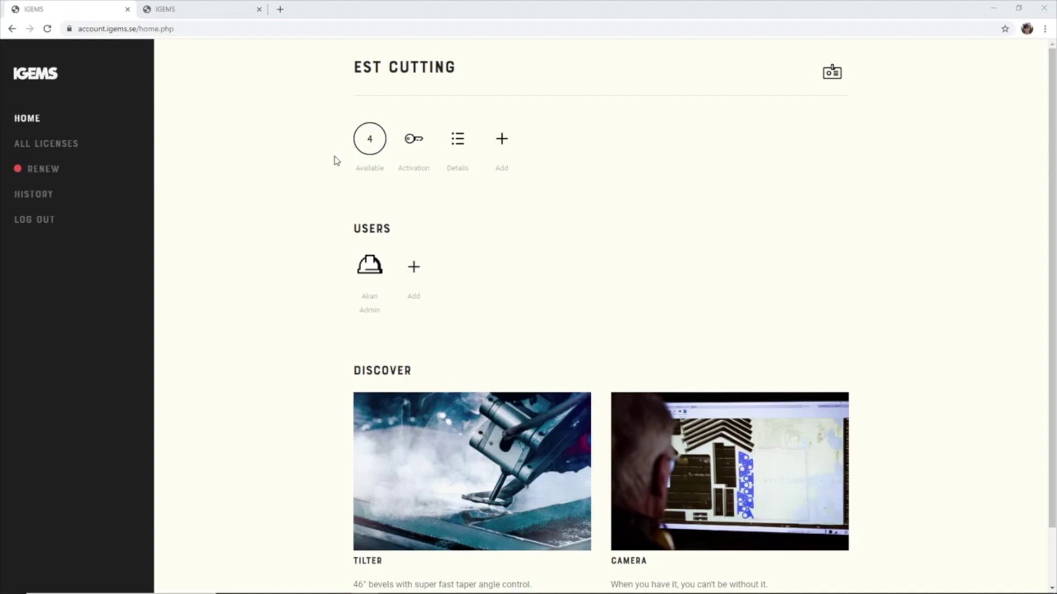
pyautogui.click(454, 144)
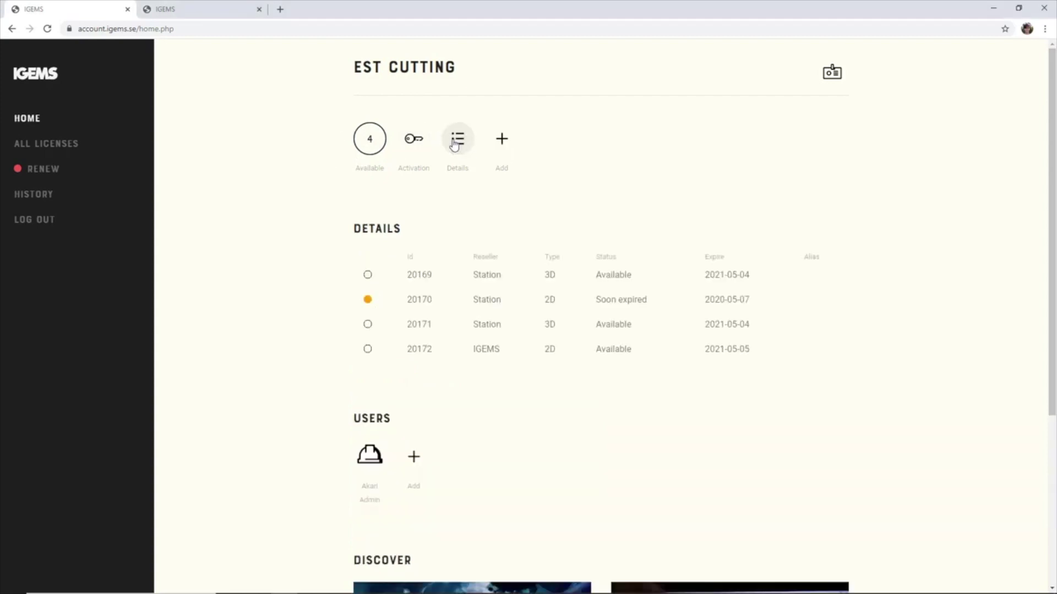
pyautogui.click(486, 282)
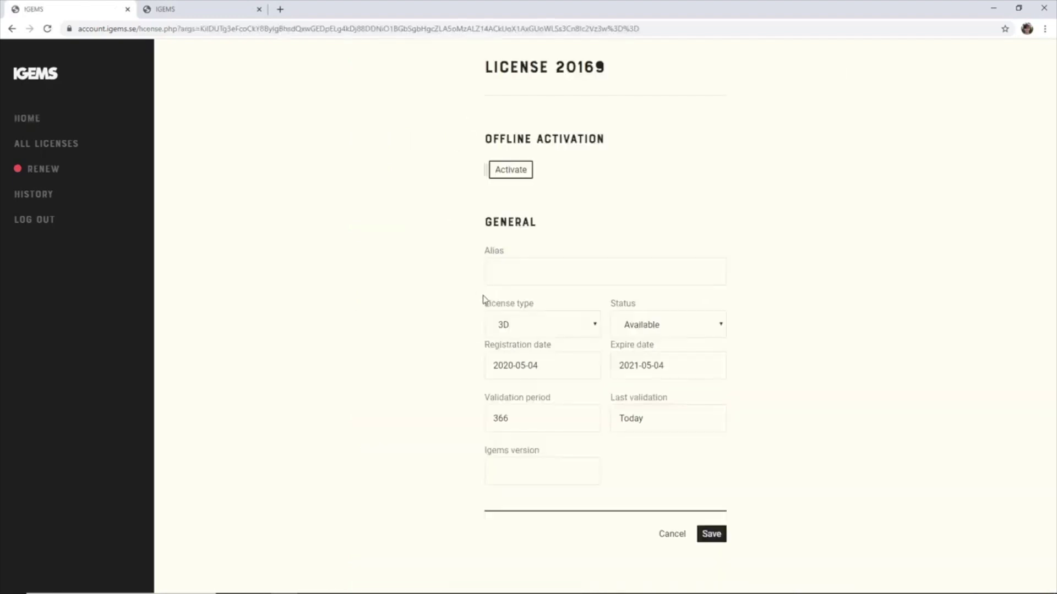
pyautogui.click(511, 170)
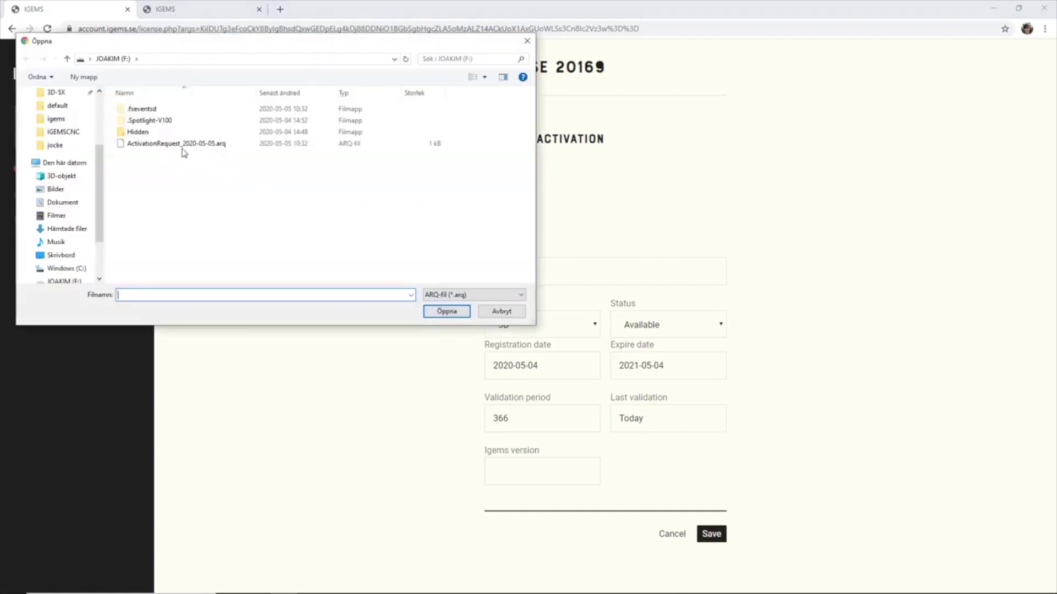
pyautogui.click(170, 143)
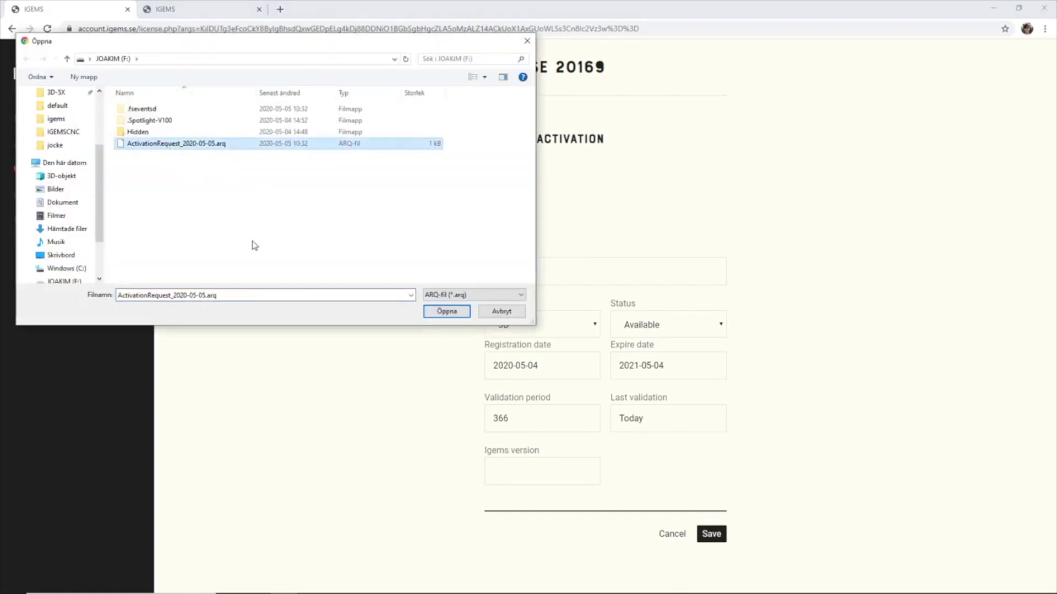
pyautogui.click(446, 311)
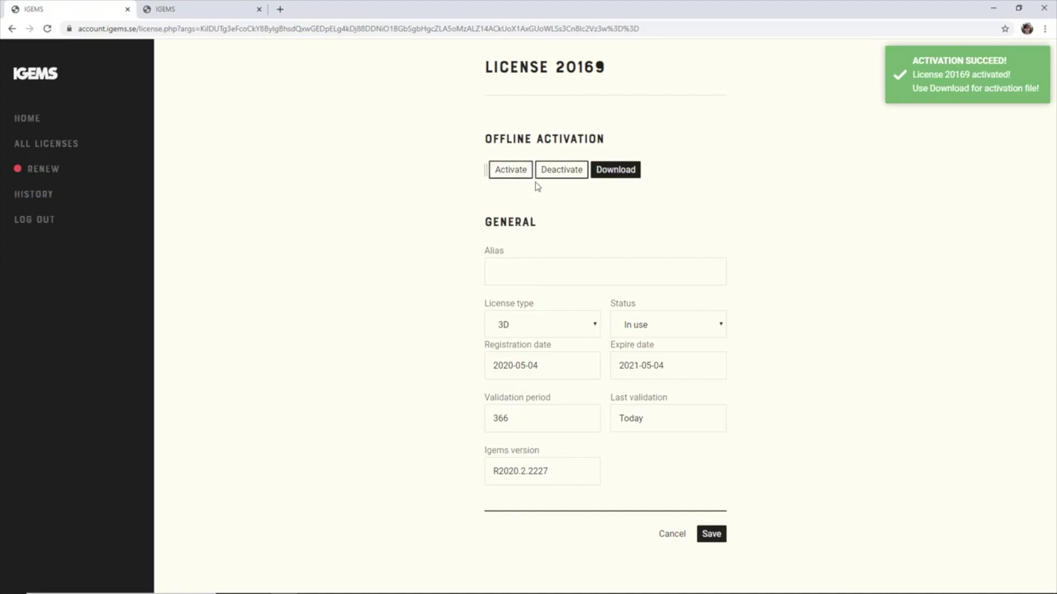
pyautogui.click(616, 170)
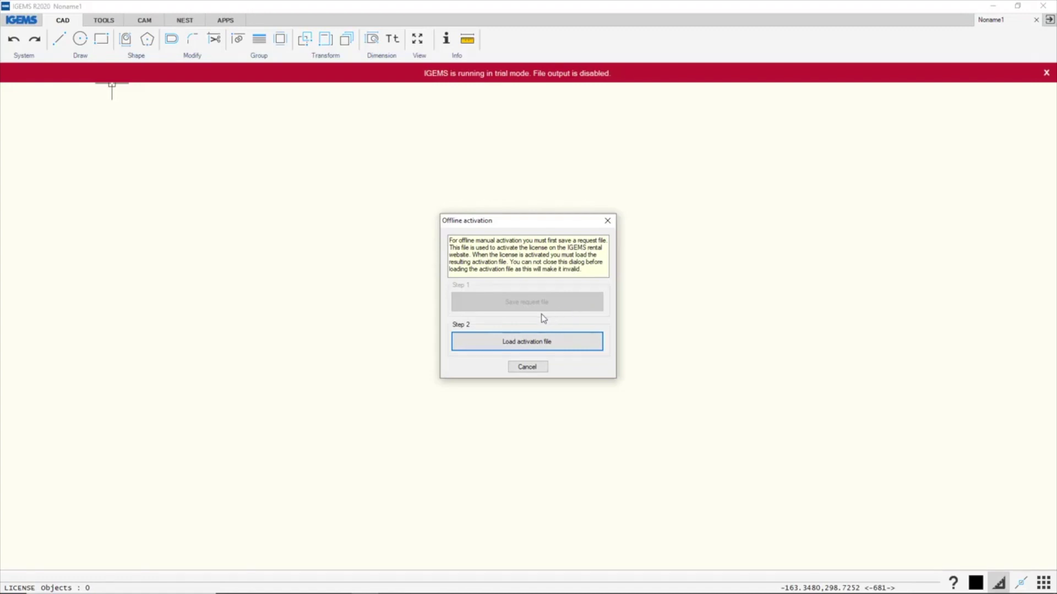
# Step: Load the activation file igems_20200505_103246.act into IGEMS R2020, then close the License dialog
pyautogui.click(493, 345)
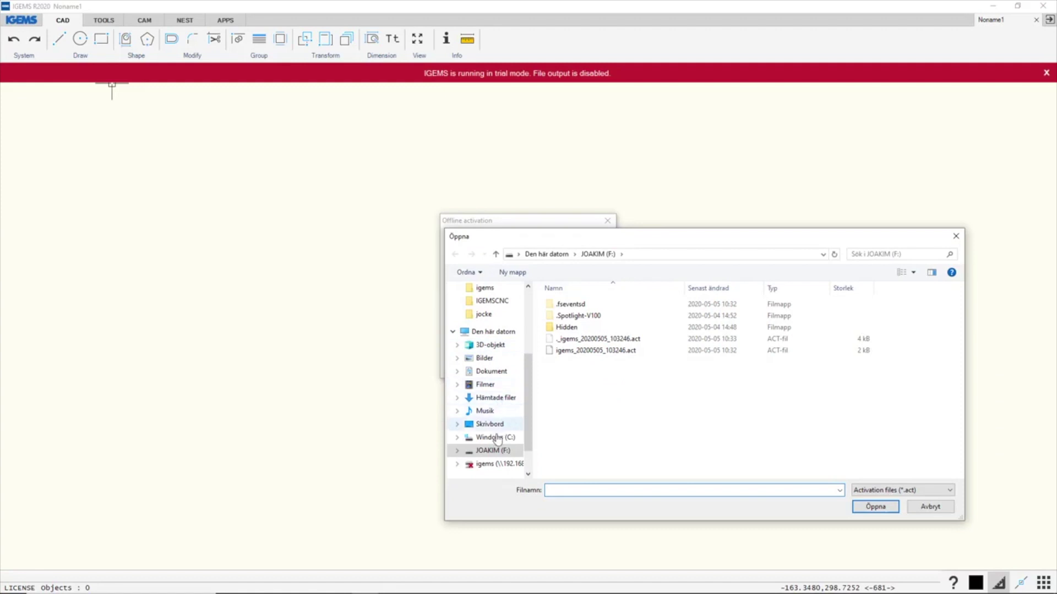
pyautogui.click(563, 351)
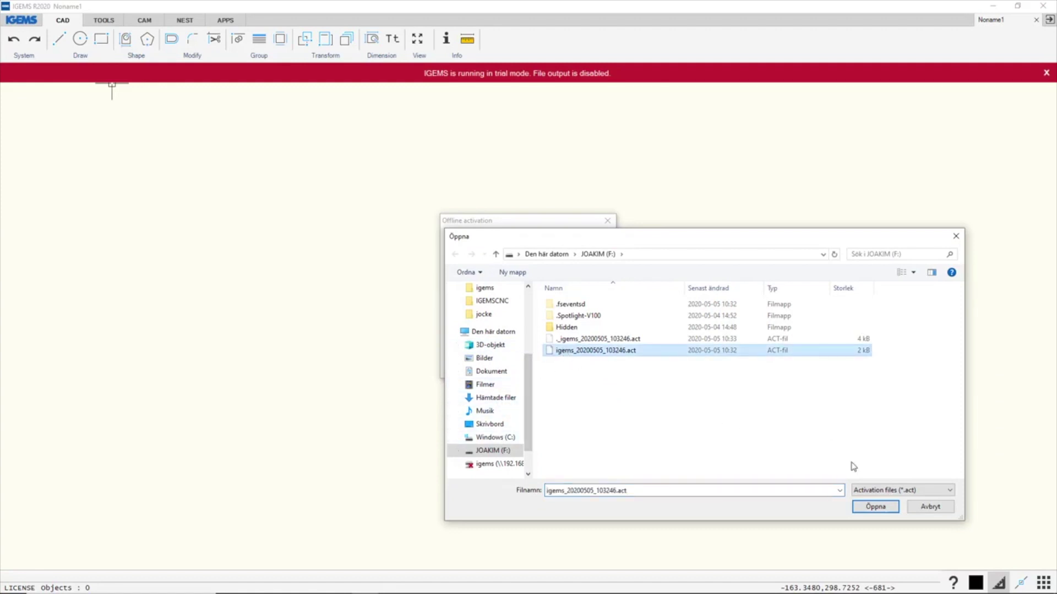
pyautogui.click(873, 507)
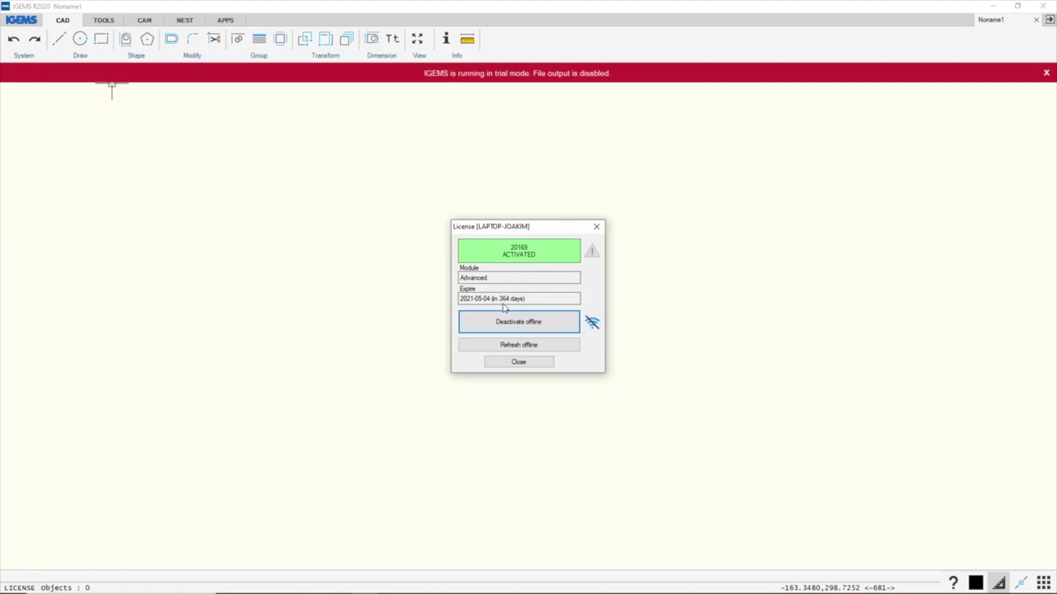
pyautogui.click(534, 364)
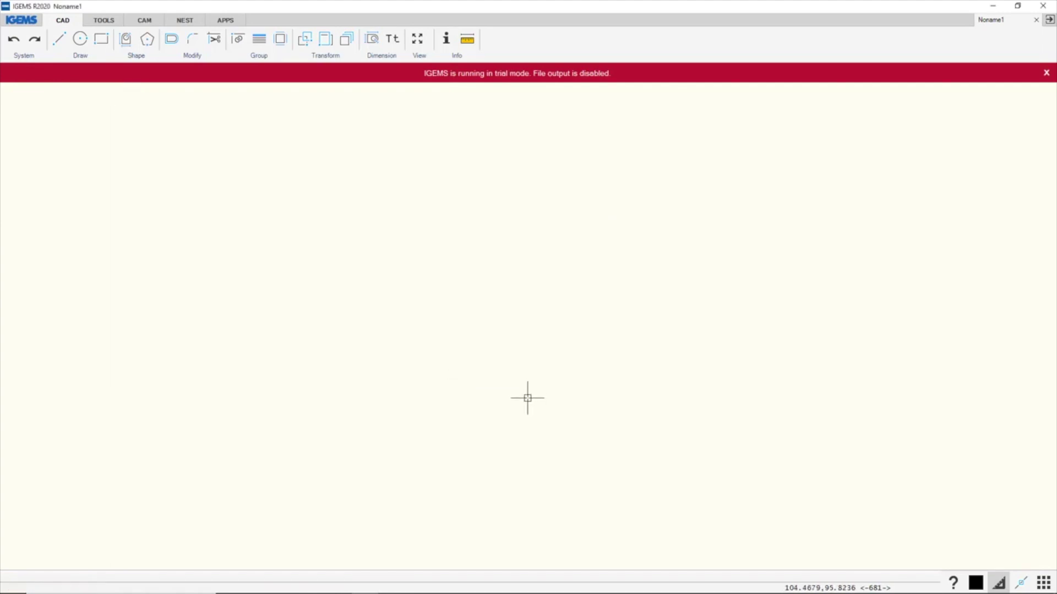